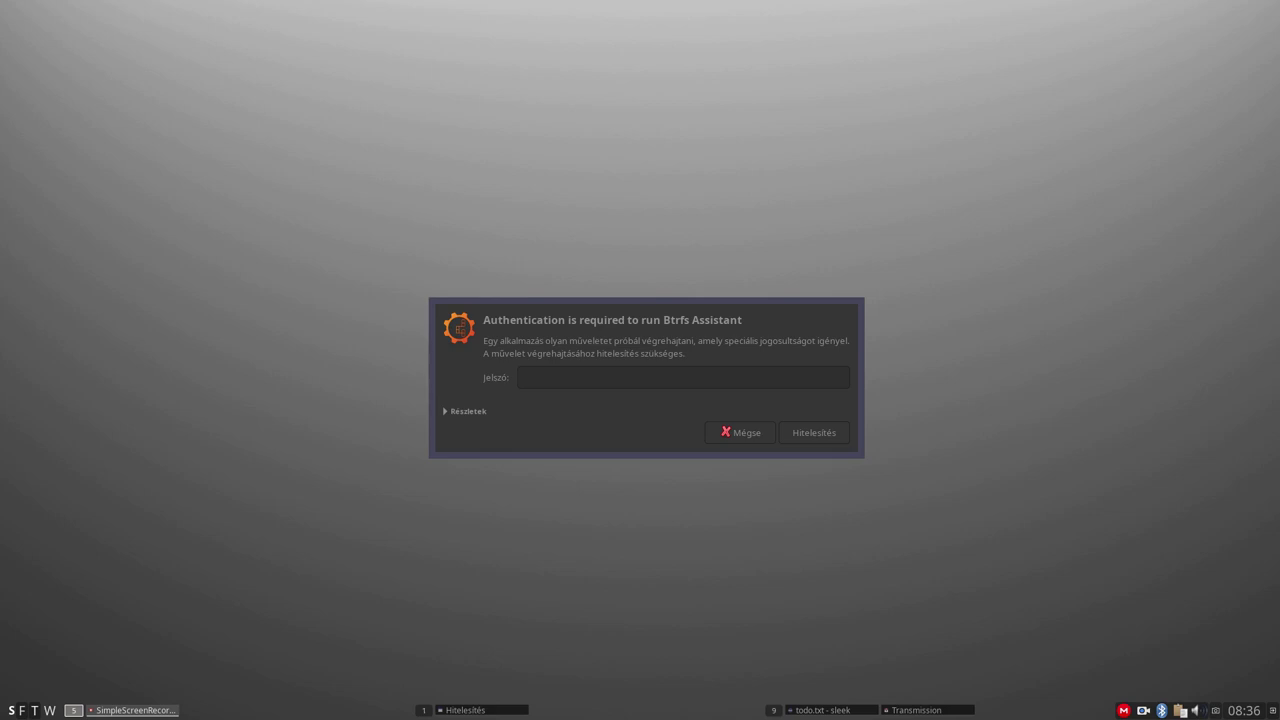
Enter the account password in the authentication prompt and authenticate to launch Btrfs Assistant.
left_click(549, 421)
type("•••")
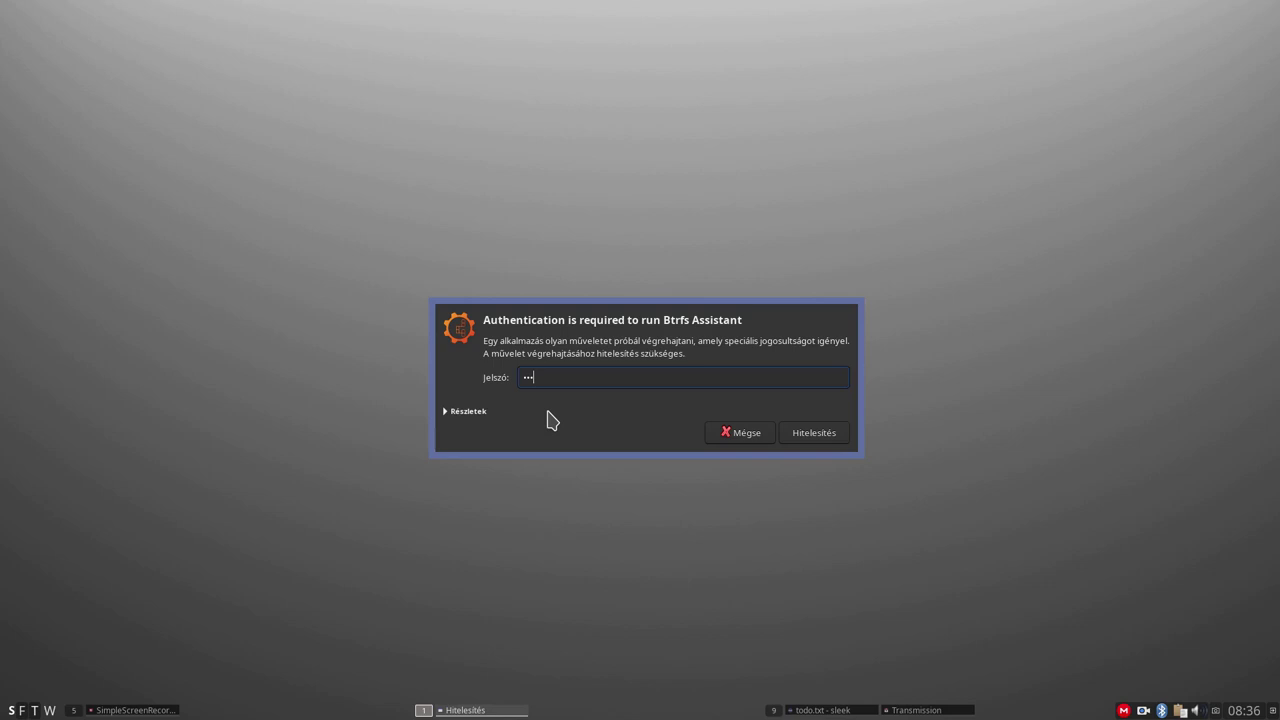
left_click(814, 440)
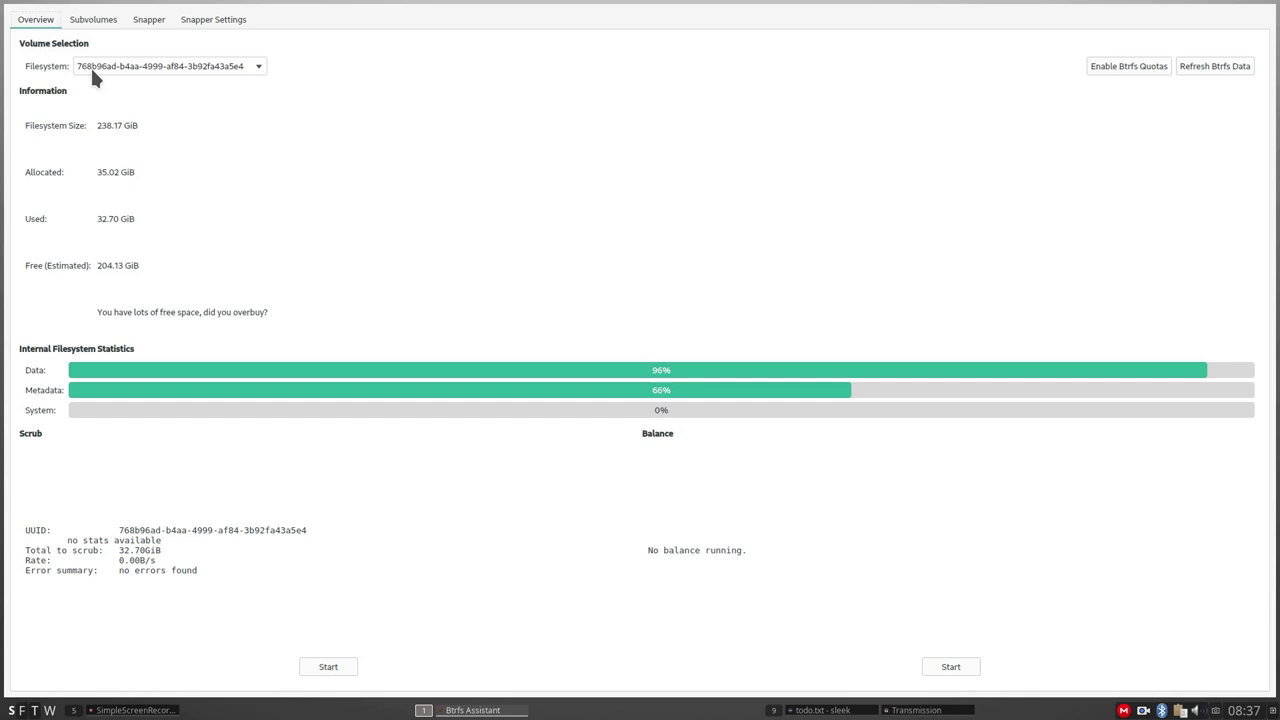
View the list of selectable Btrfs filesystems in the overview and keep the current one.
left_click(91, 70)
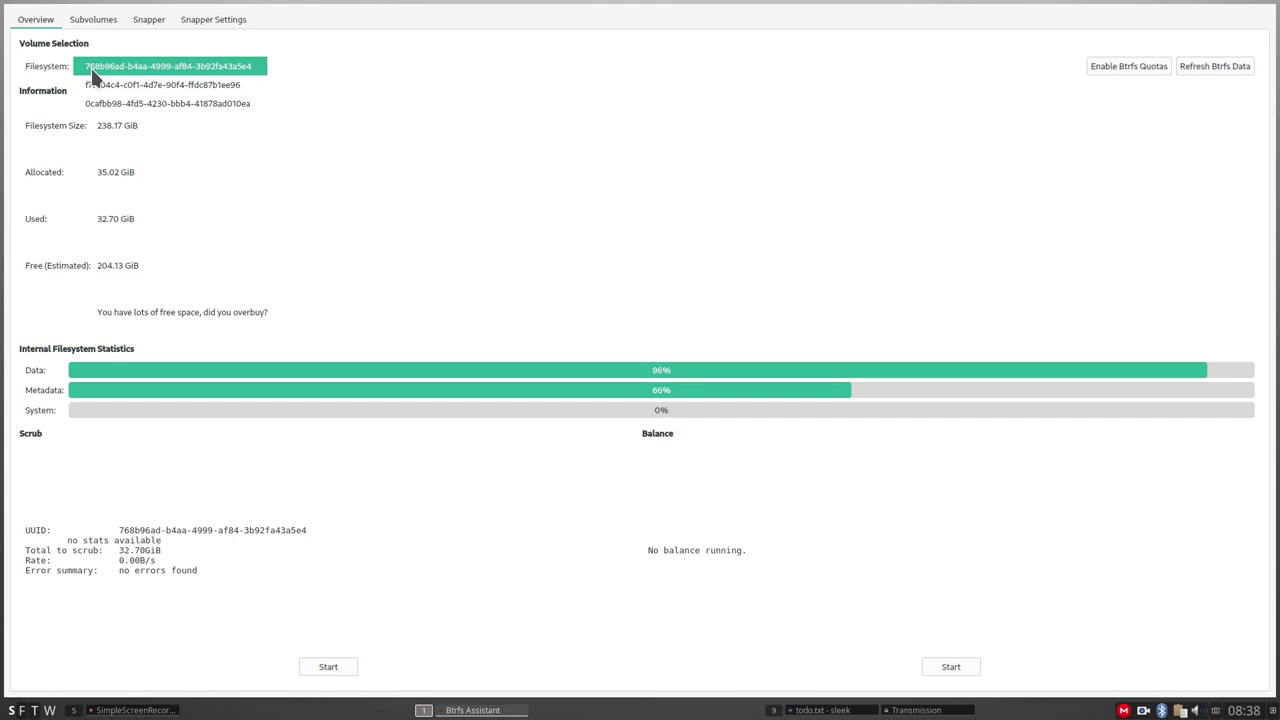
left_click(545, 160)
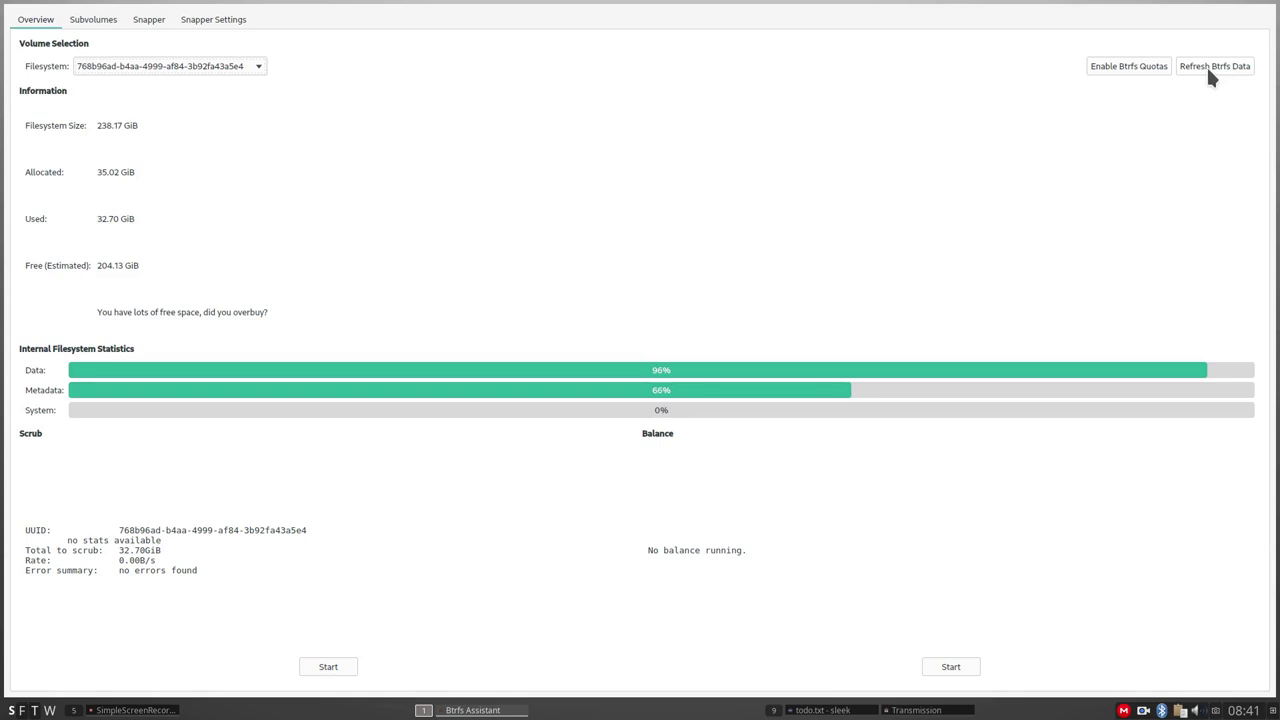
left_click(90, 22)
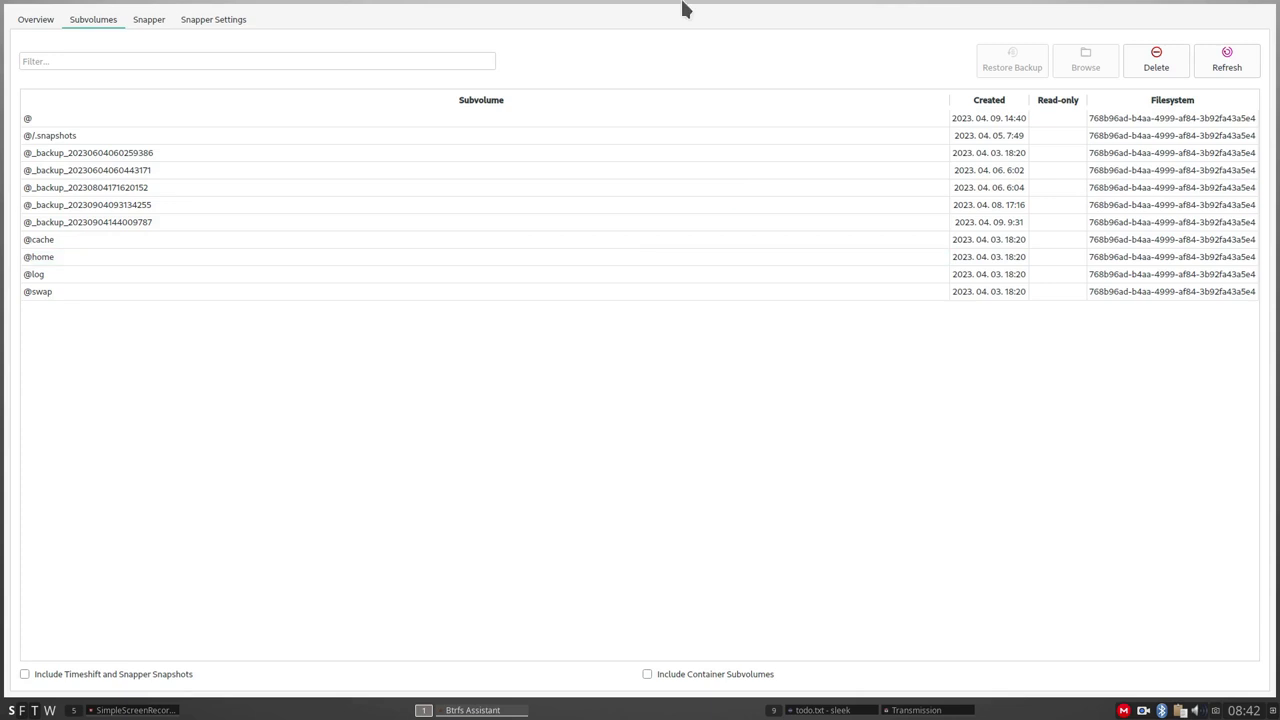
left_click(228, 160)
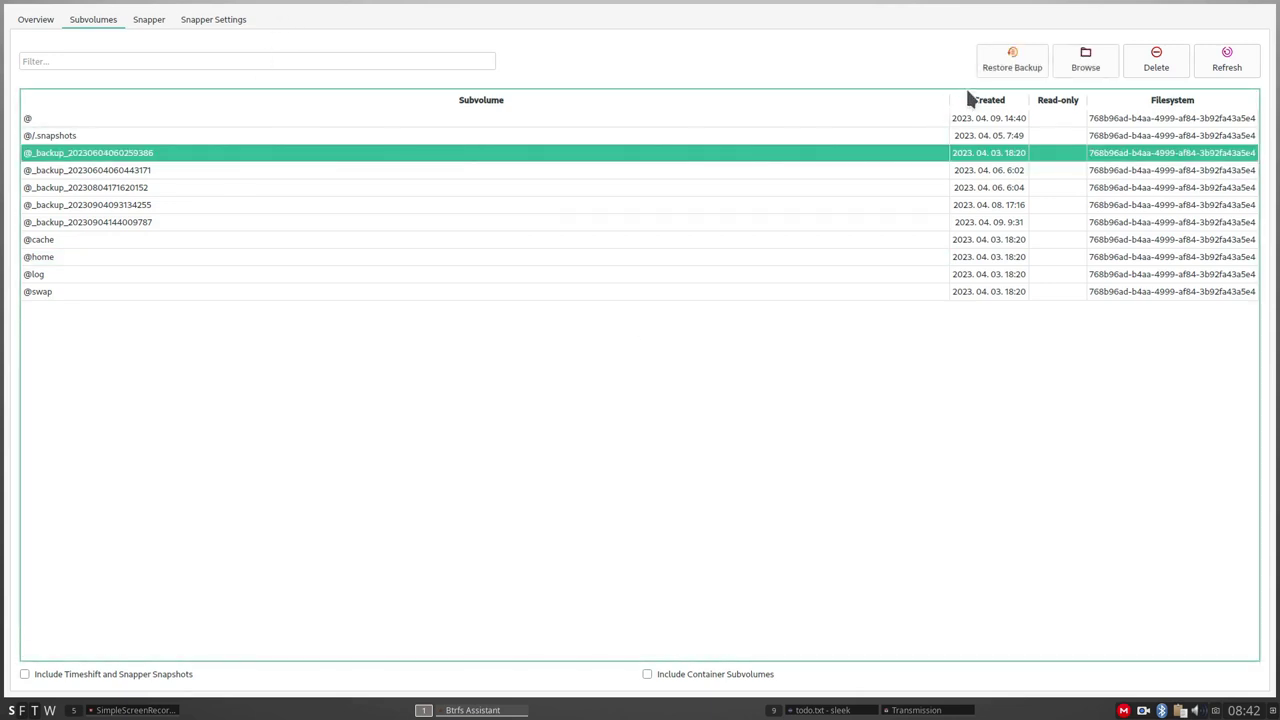
left_click(1084, 70)
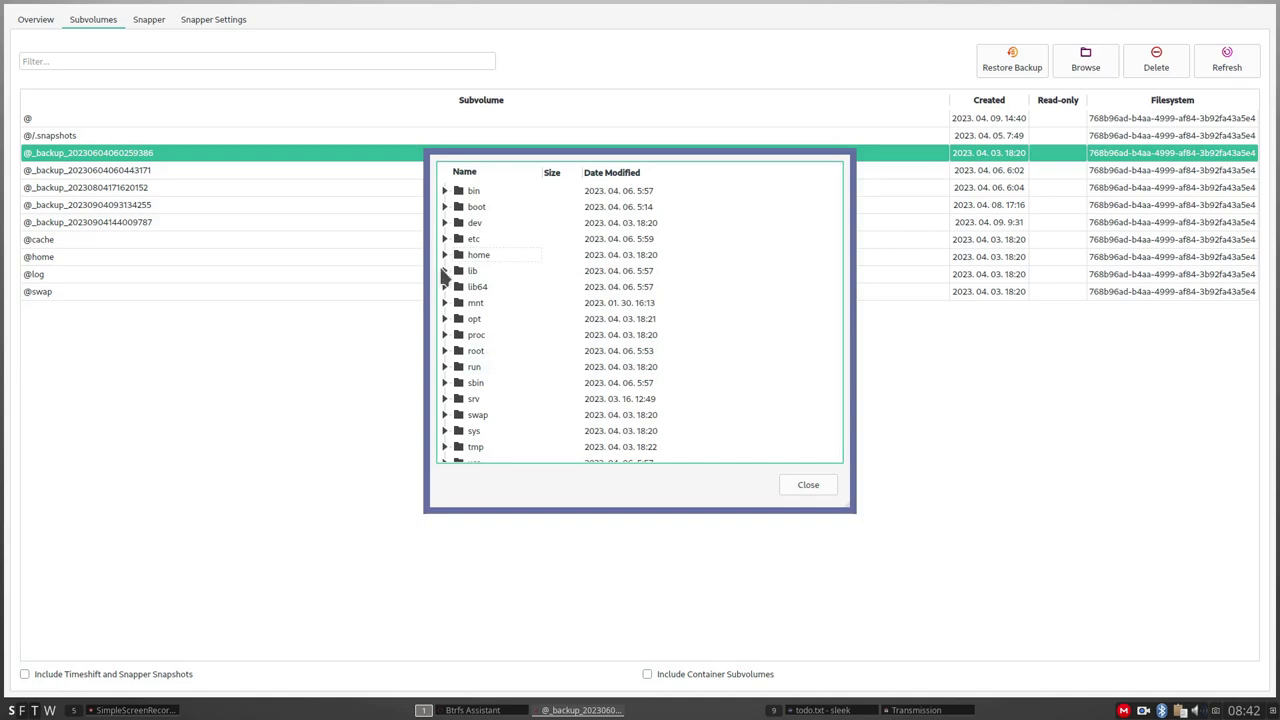
left_click(814, 484)
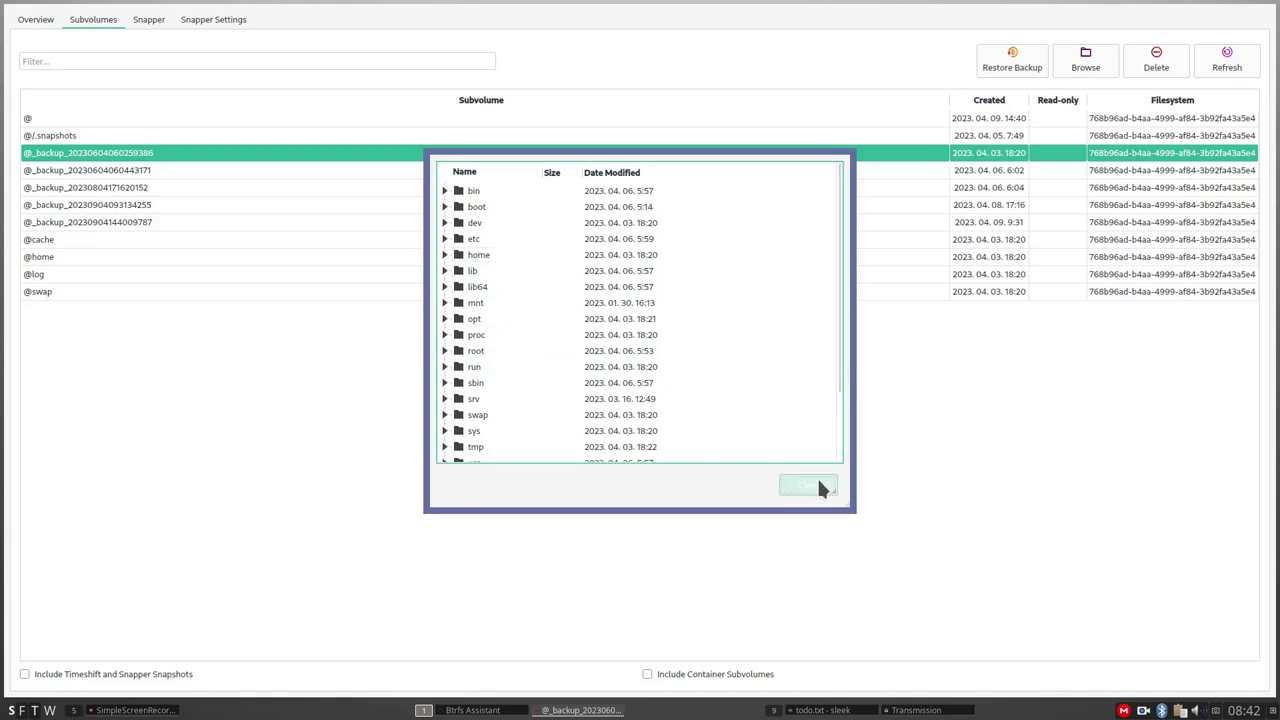
left_click(446, 271)
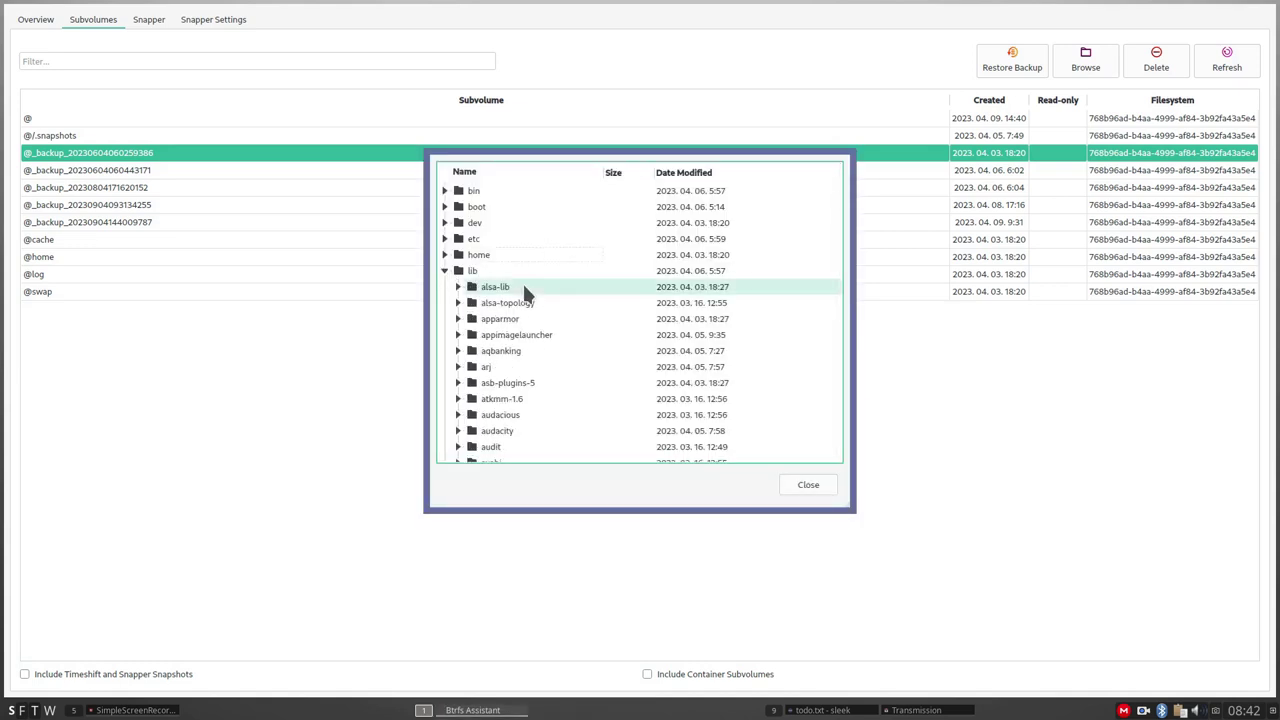
left_click(458, 287)
left_click(535, 338)
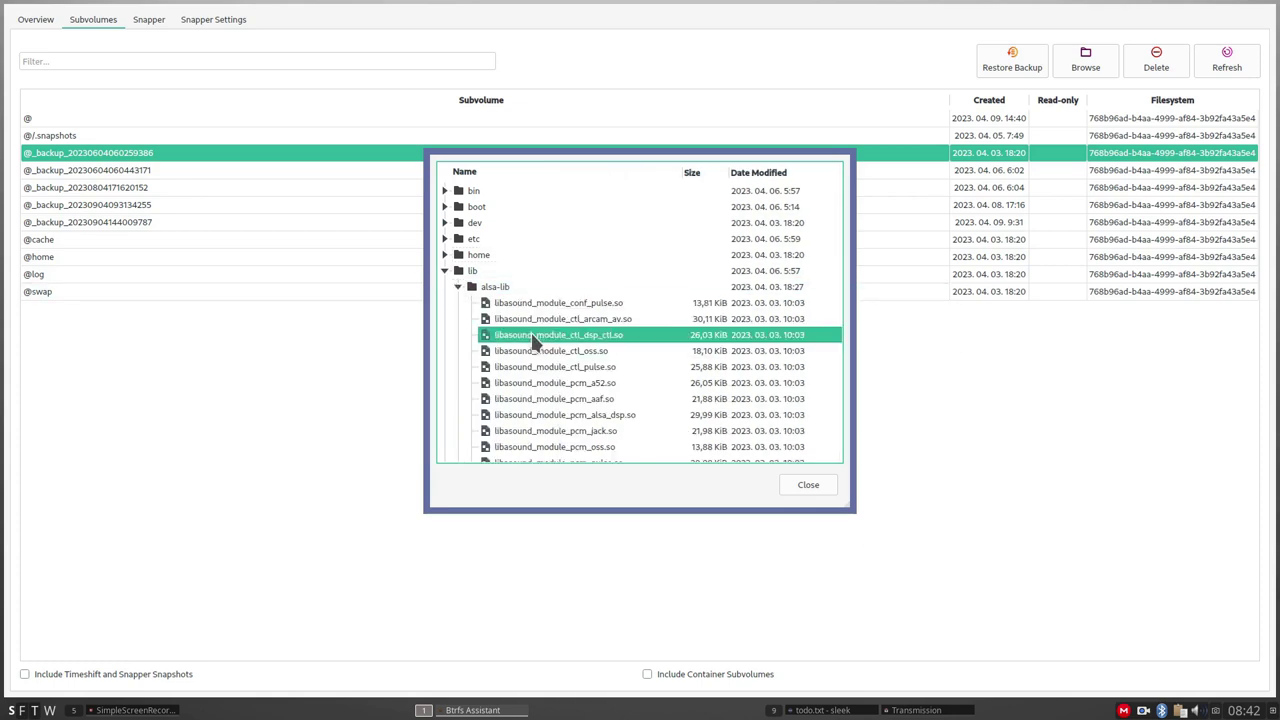
left_click(806, 487)
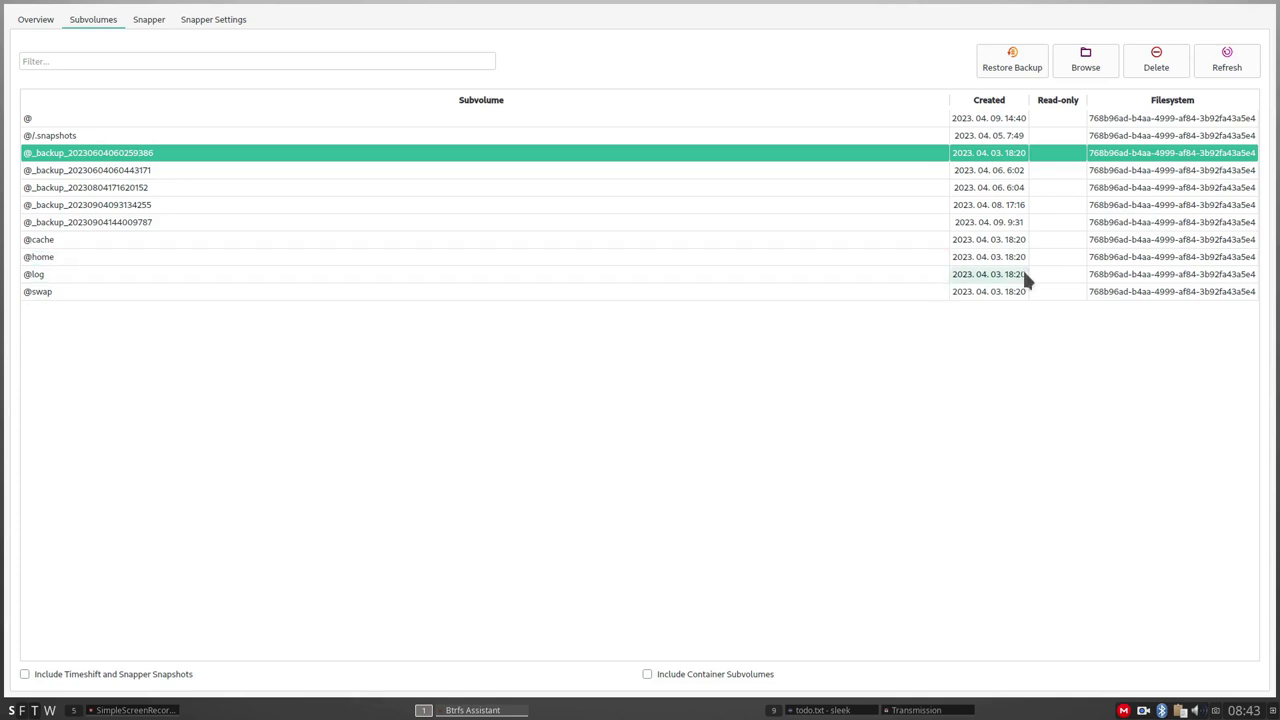
Look at Snapper's snapshot management page for the root config and the list of restorable snapshots for the @ target.
left_click(148, 20)
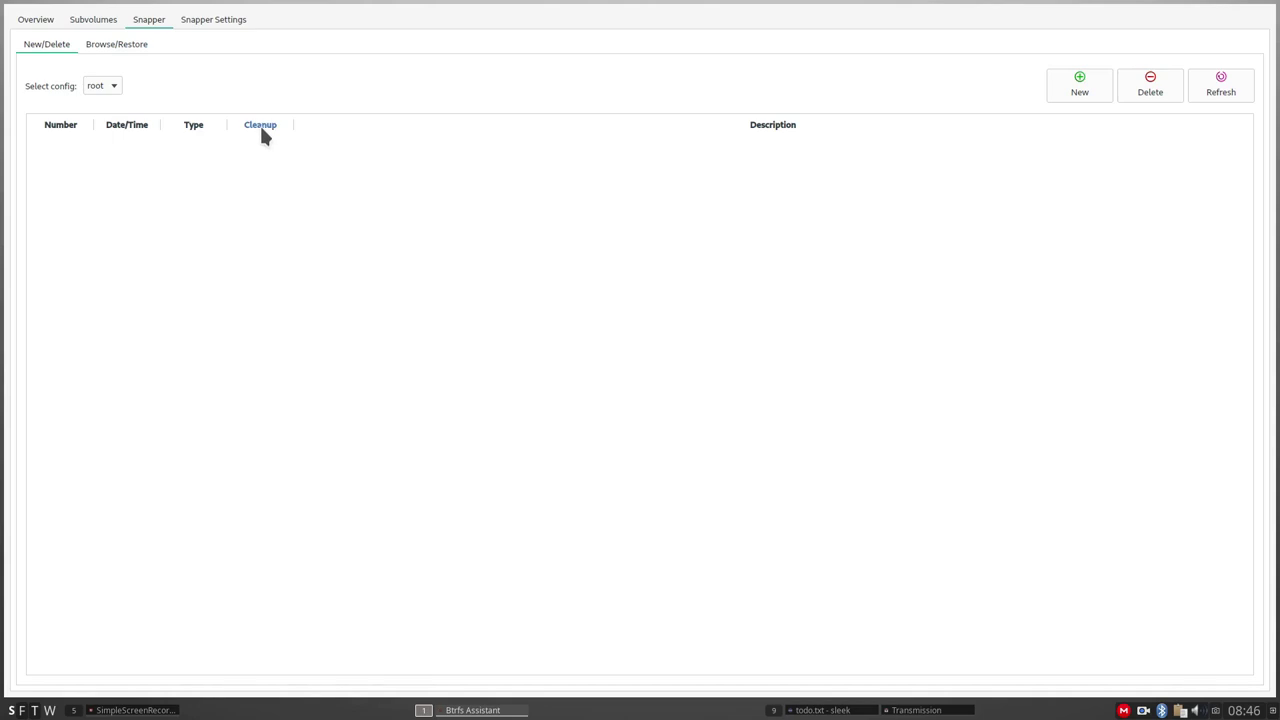
left_click(93, 42)
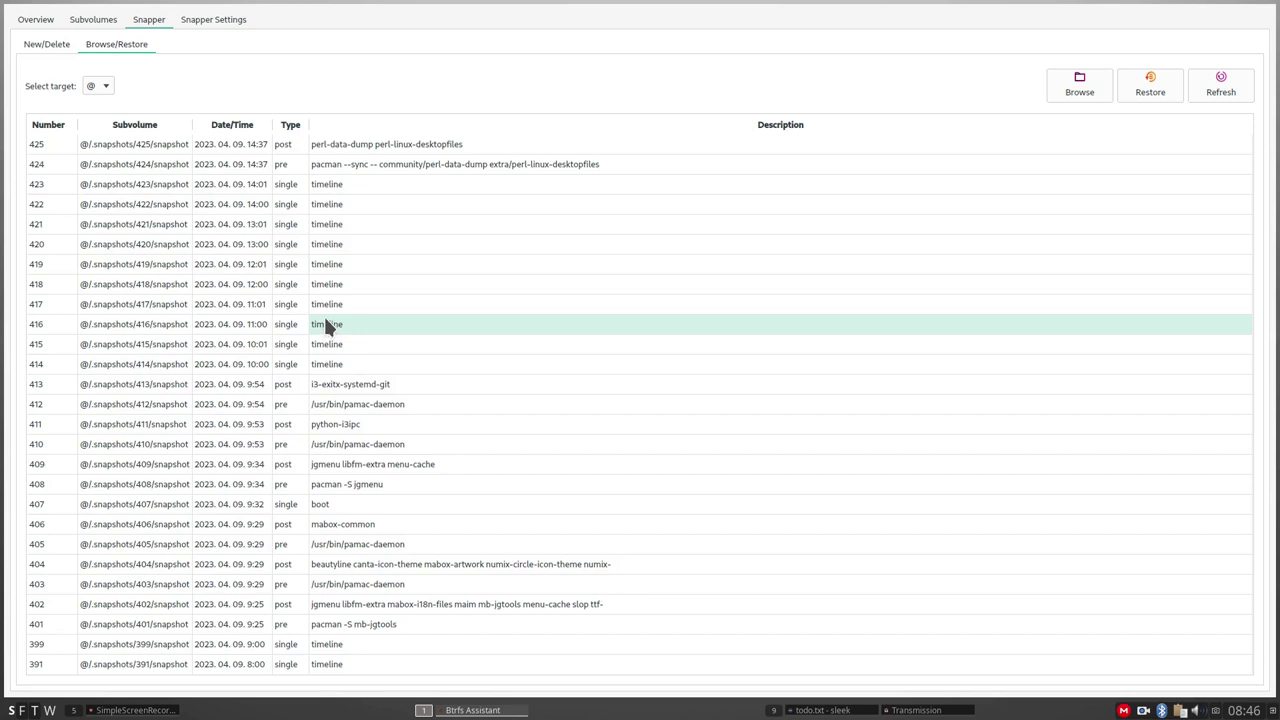
scroll(367, 264, "up", 1)
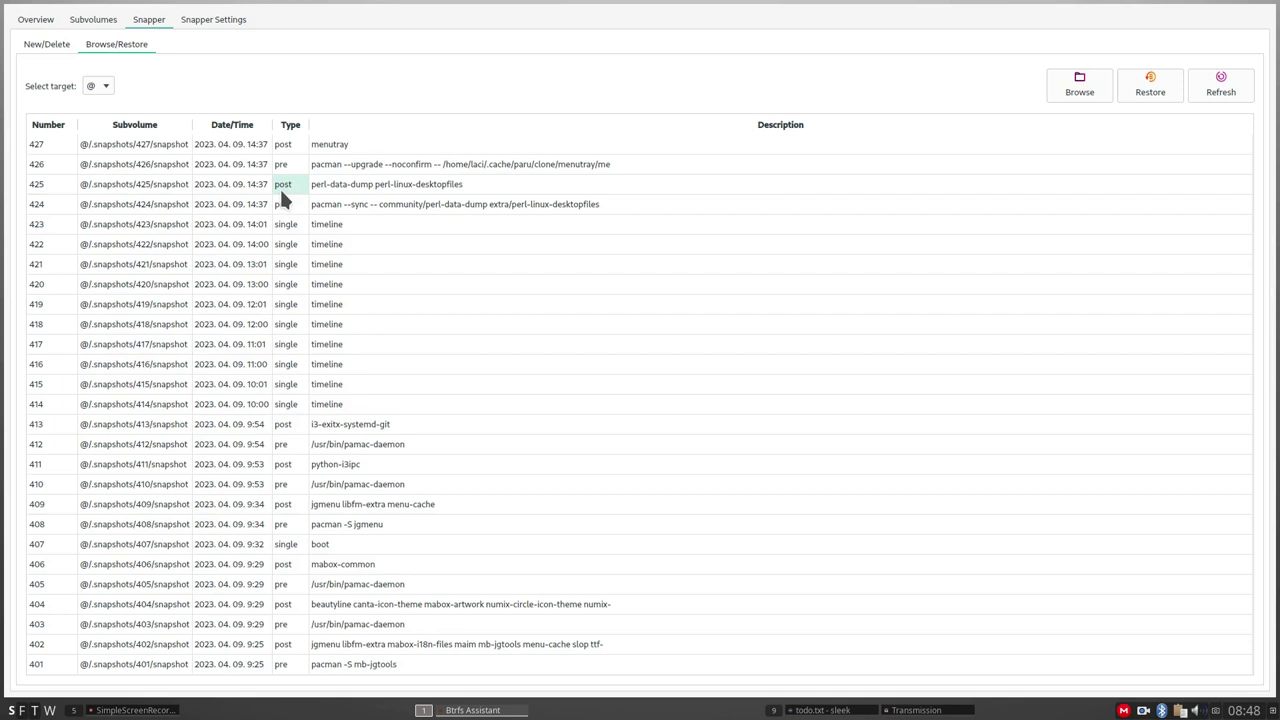
Request a restore of snapshot 424 to the @ subvolume and decline the confirmation.
left_click(428, 201)
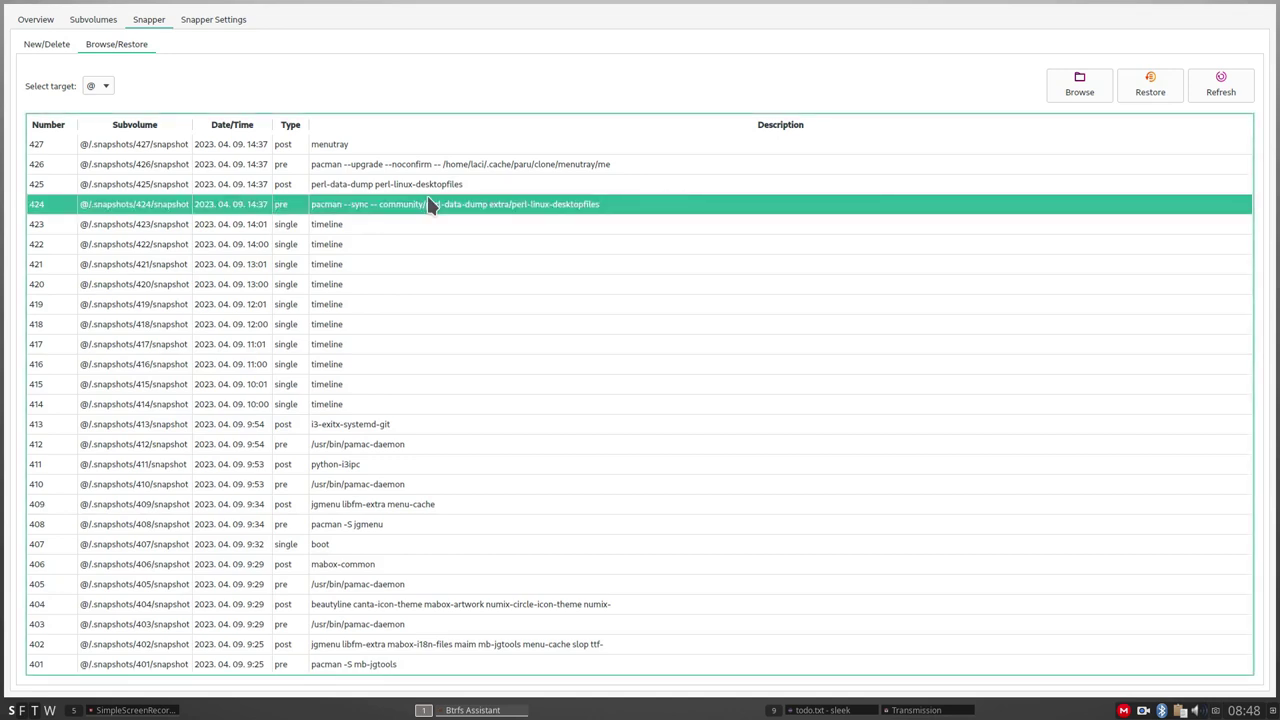
left_click(1150, 90)
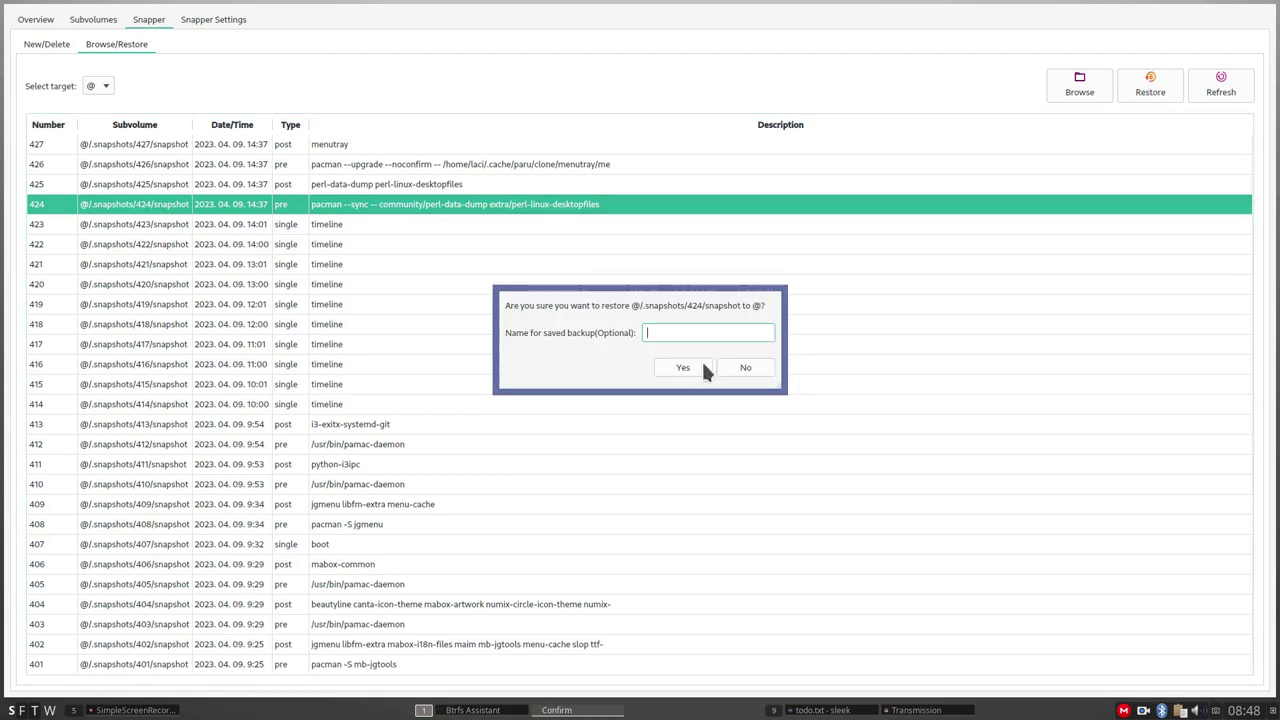
left_click(747, 369)
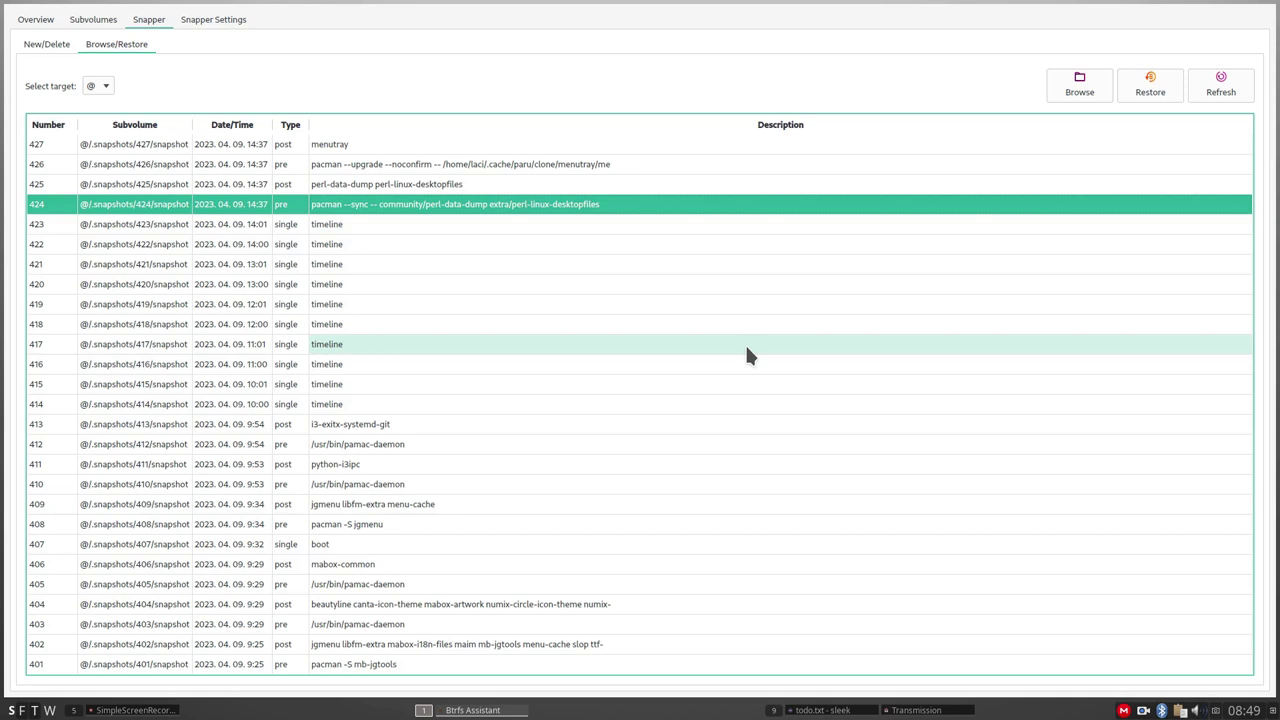
Browse snapshot 423's files down to etc/acpi/handler.sh, close the browser, and look through the whole snapshot list.
left_click(255, 225)
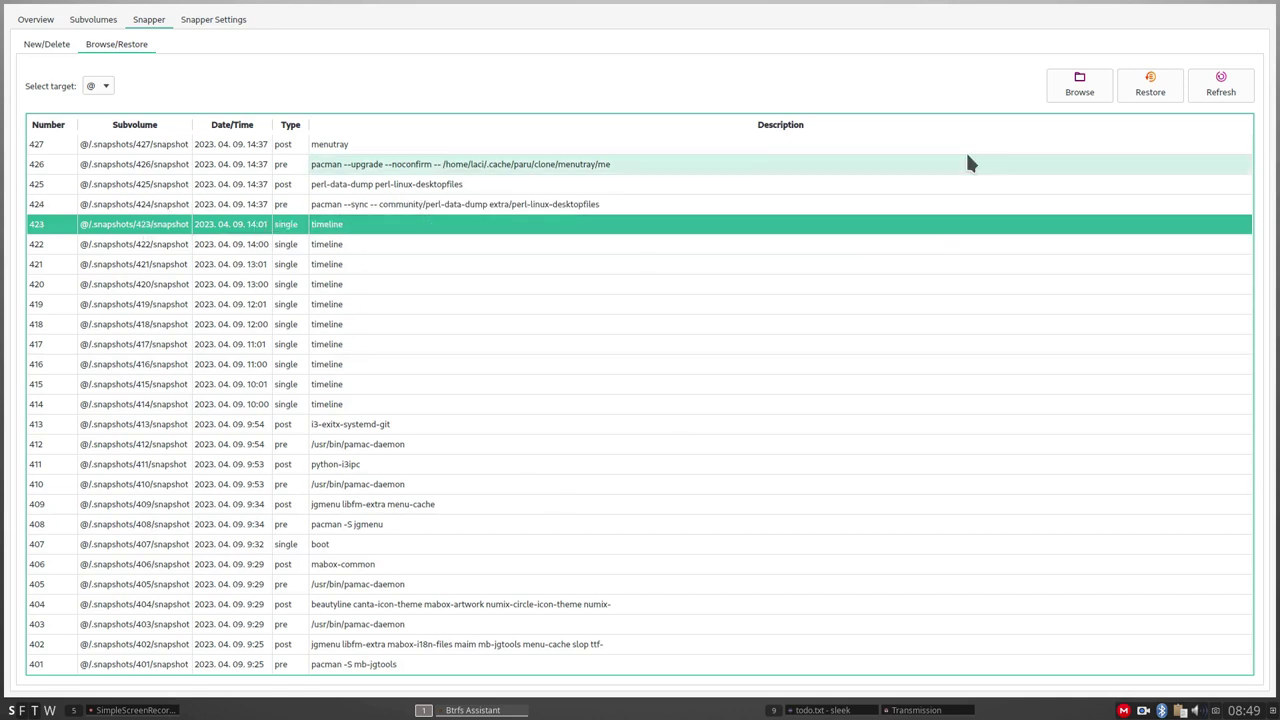
left_click(1092, 90)
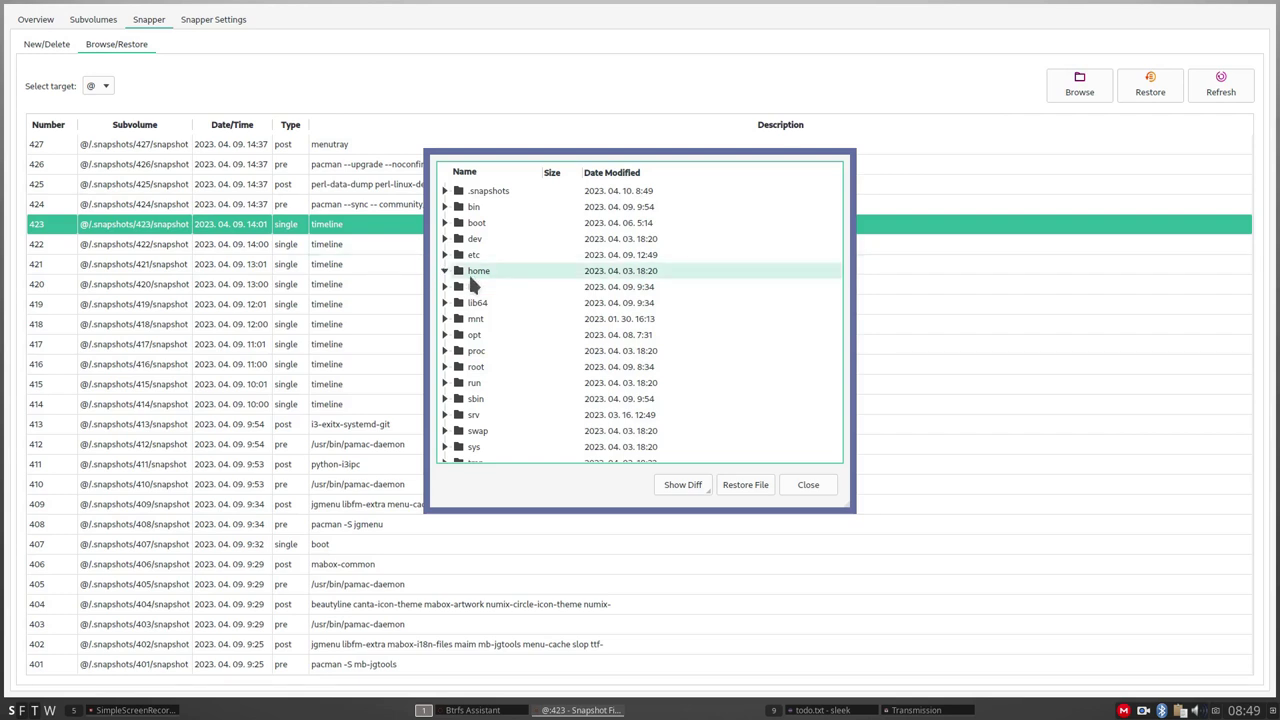
left_click(446, 287)
left_click(446, 290)
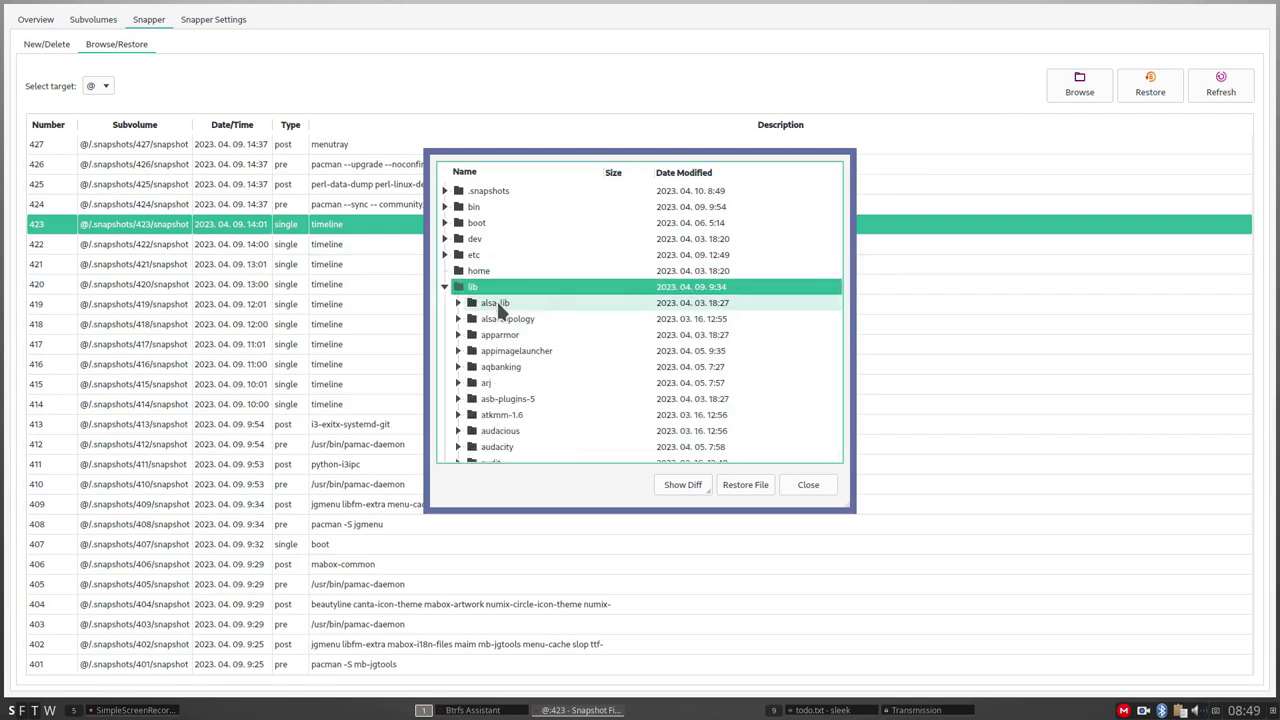
left_click(443, 287)
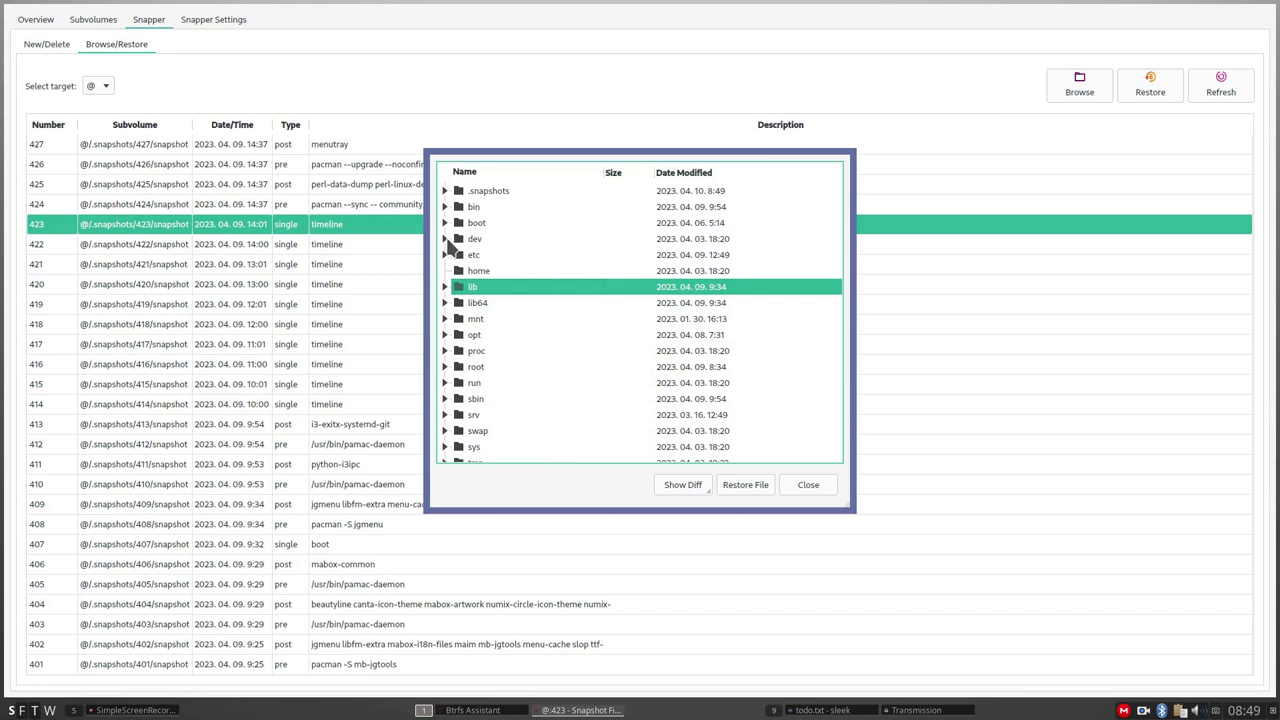
left_click(446, 255)
left_click(529, 280)
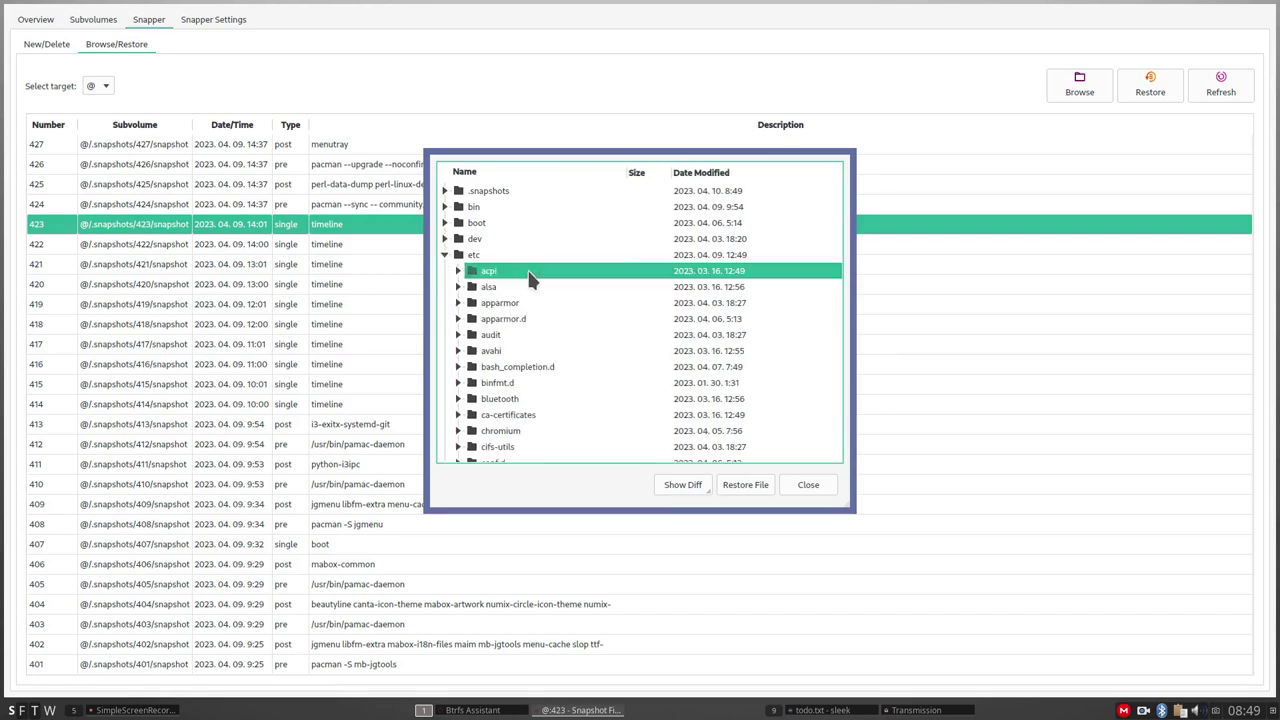
left_click(460, 272)
left_click(505, 305)
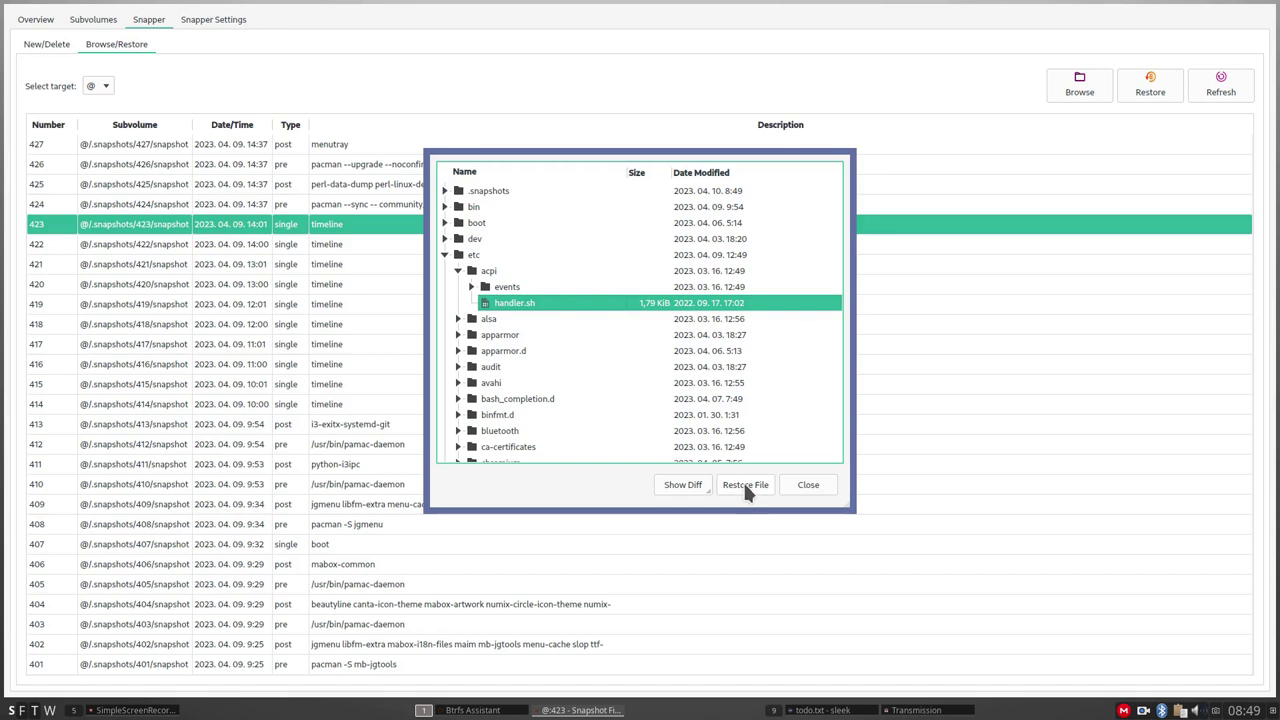
left_click(809, 482)
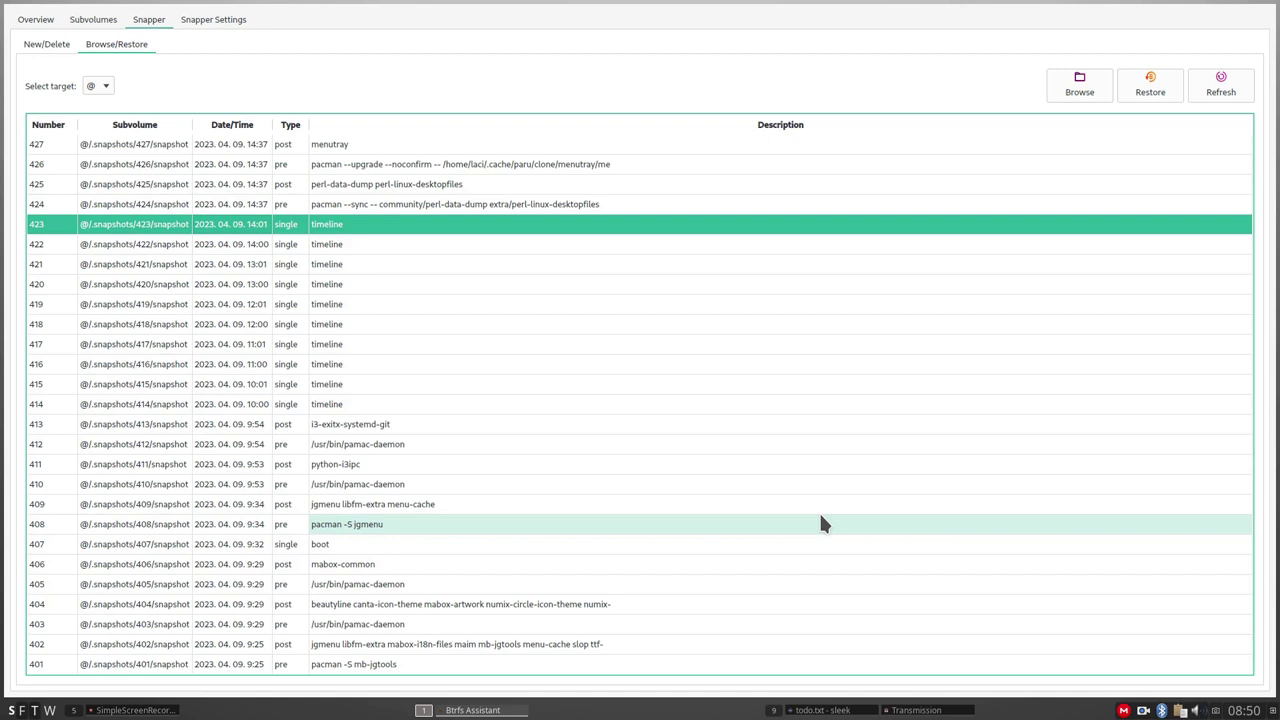
scroll(821, 524, "down", 10)
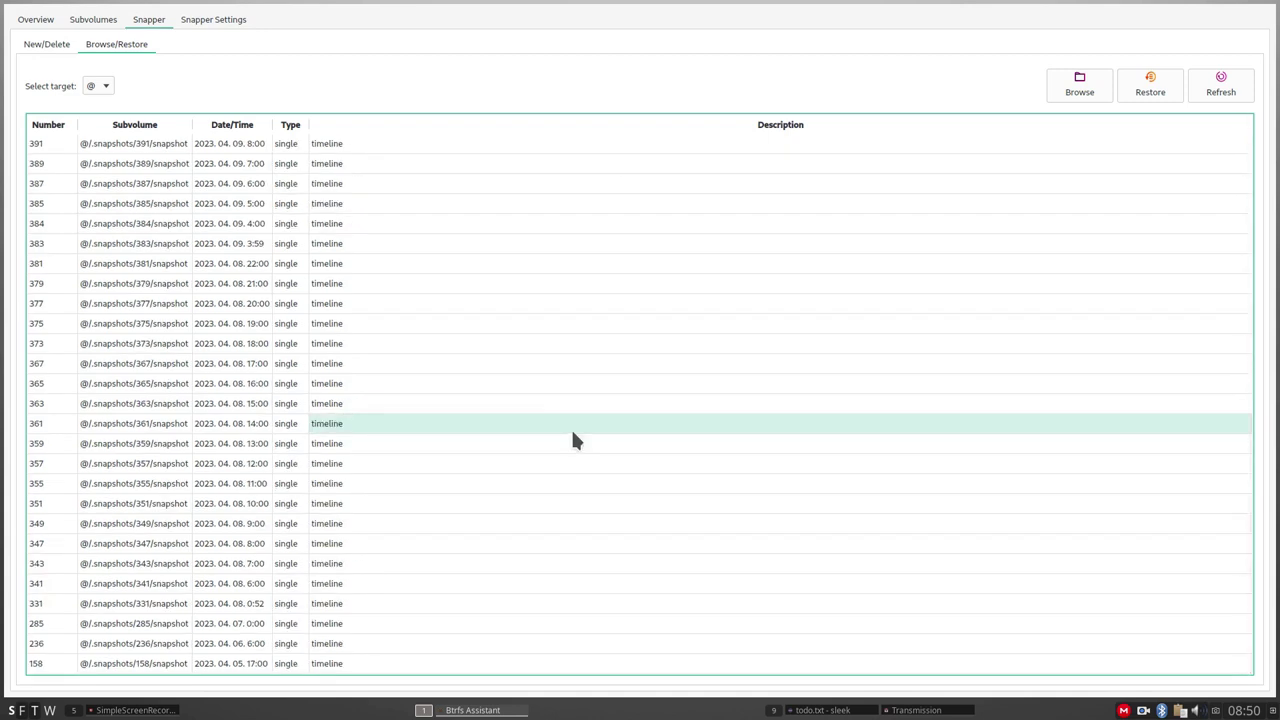
scroll(573, 440, "up", 10)
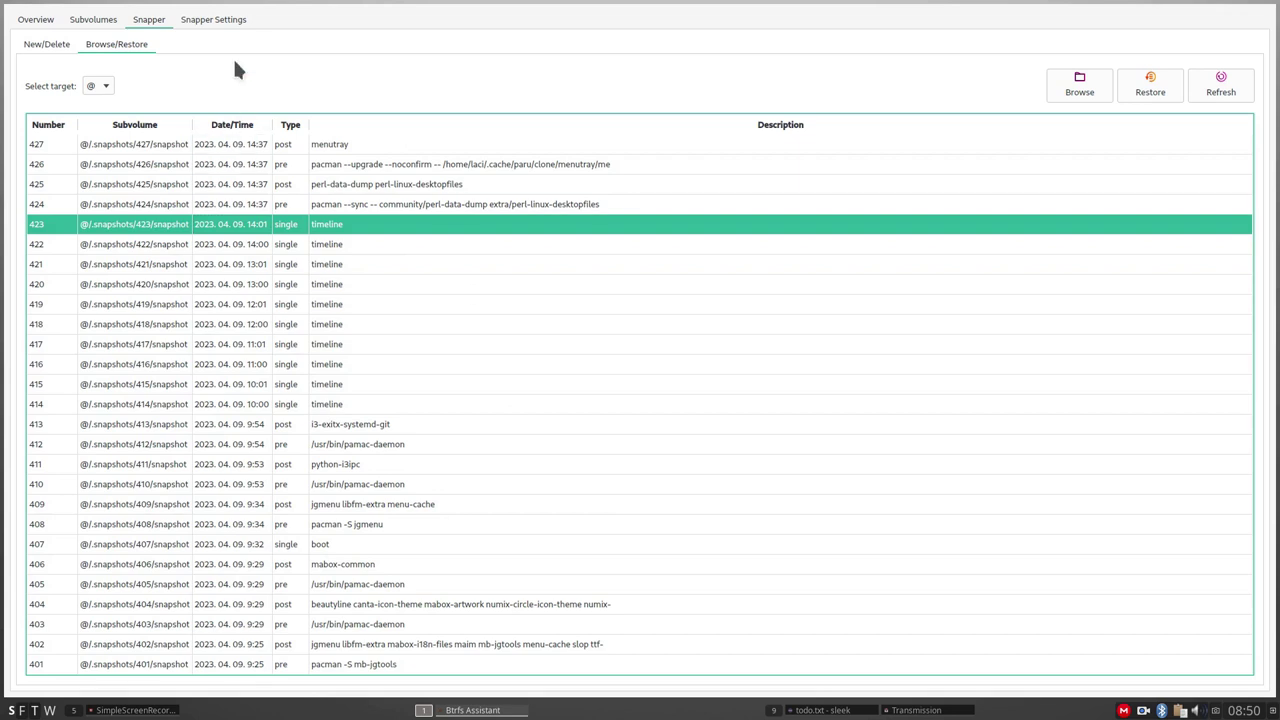
Create a Snapper config named xxx with the Doksik subvolume in the user's home directory as its backup path.
left_click(228, 26)
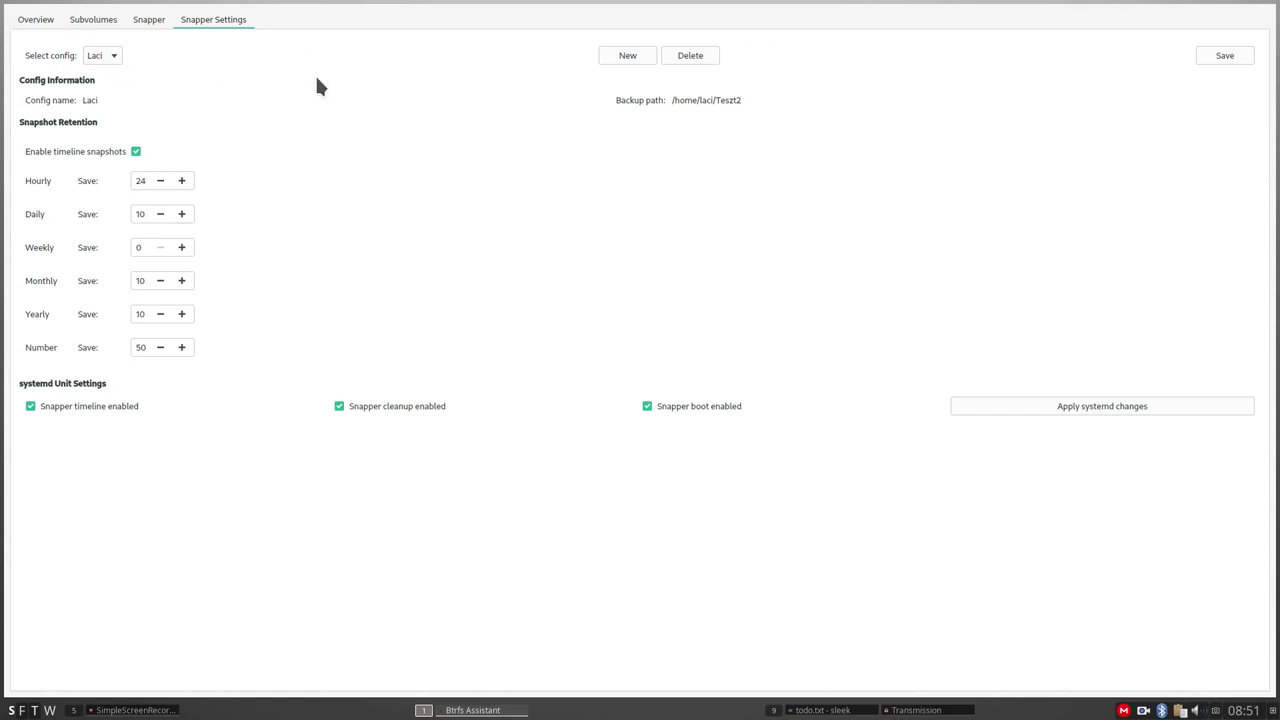
left_click(627, 55)
type("xxx")
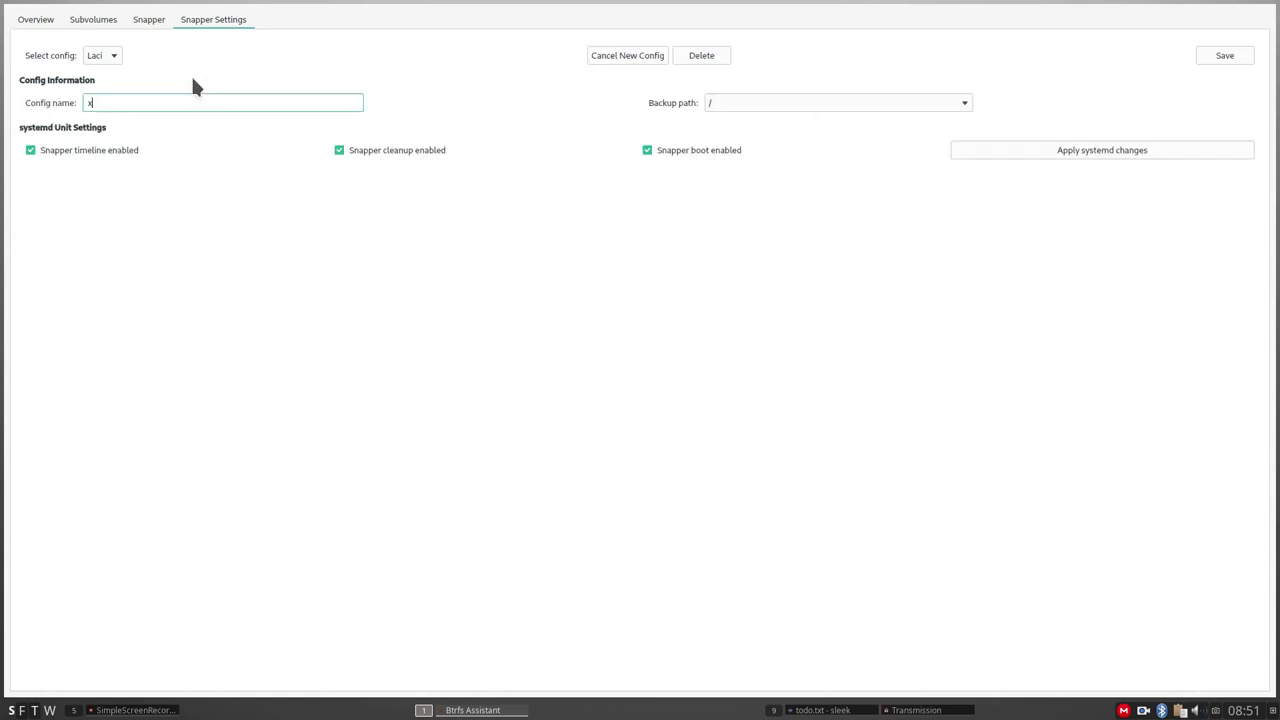
left_click(965, 103)
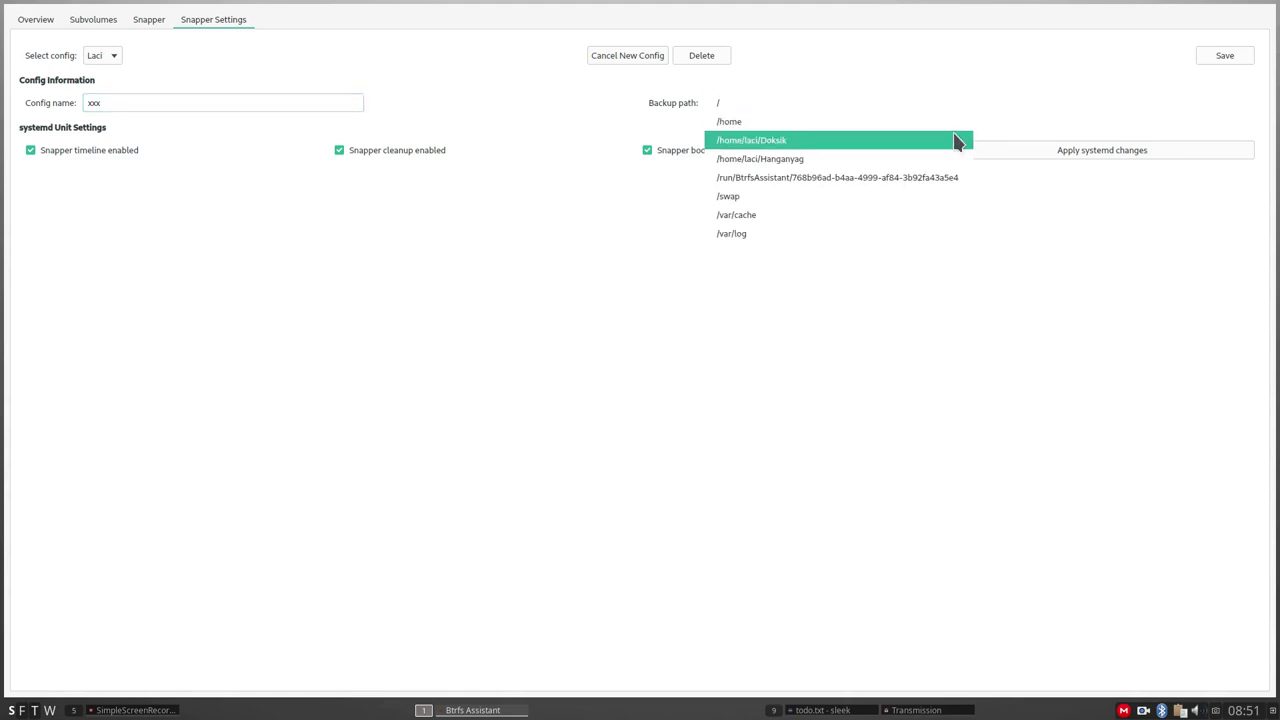
left_click(955, 141)
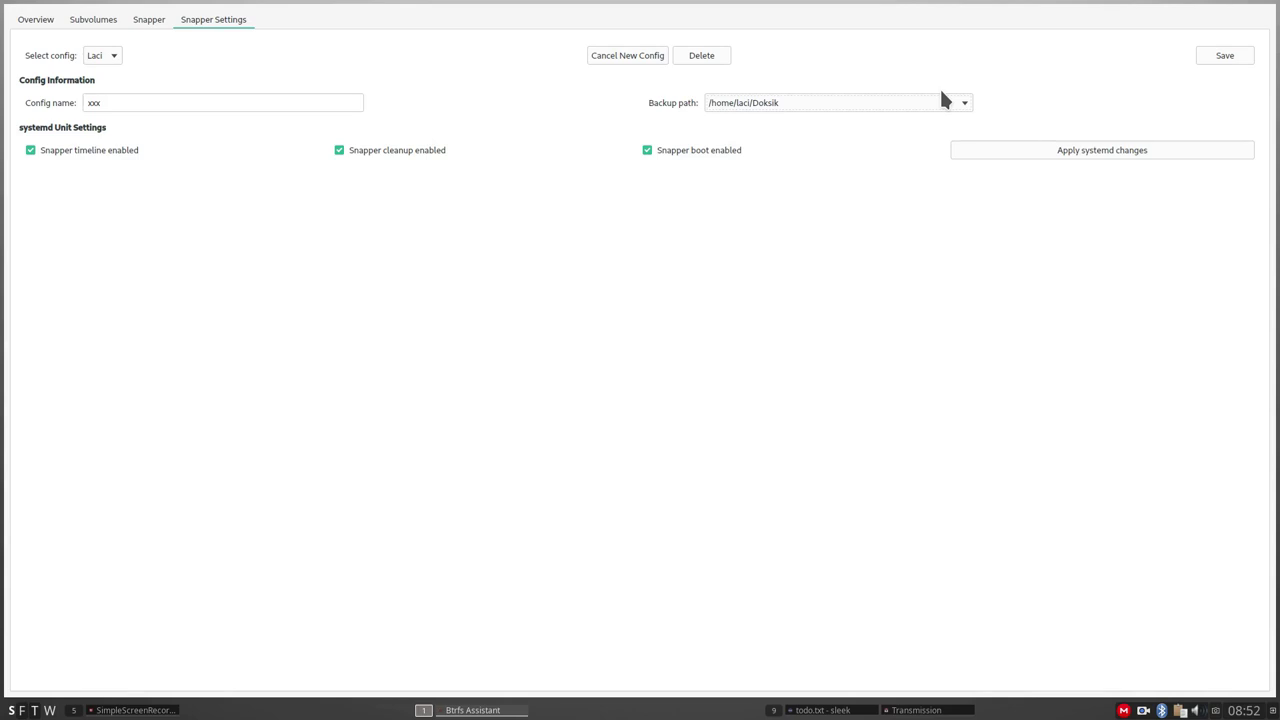
key("Return")
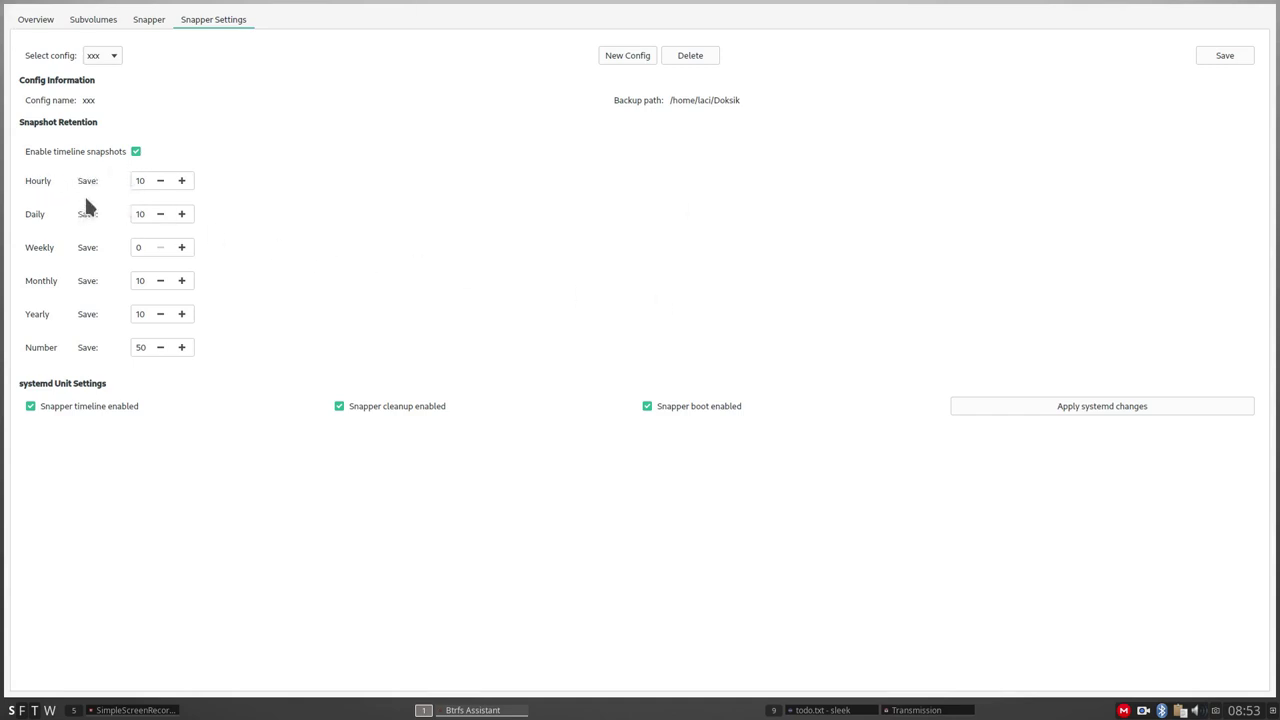
Set the xxx config's hourly snapshot retention to 25, and save the config.
left_click(181, 181)
left_click(93, 19)
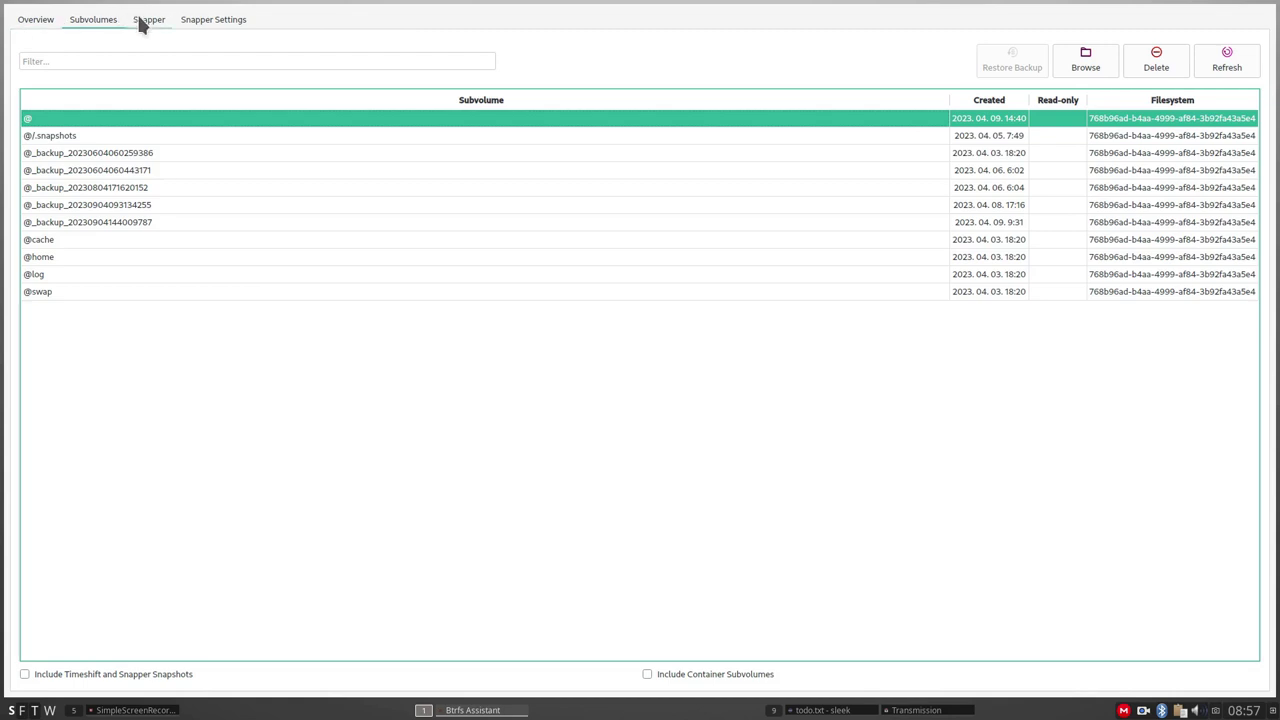
left_click(185, 21)
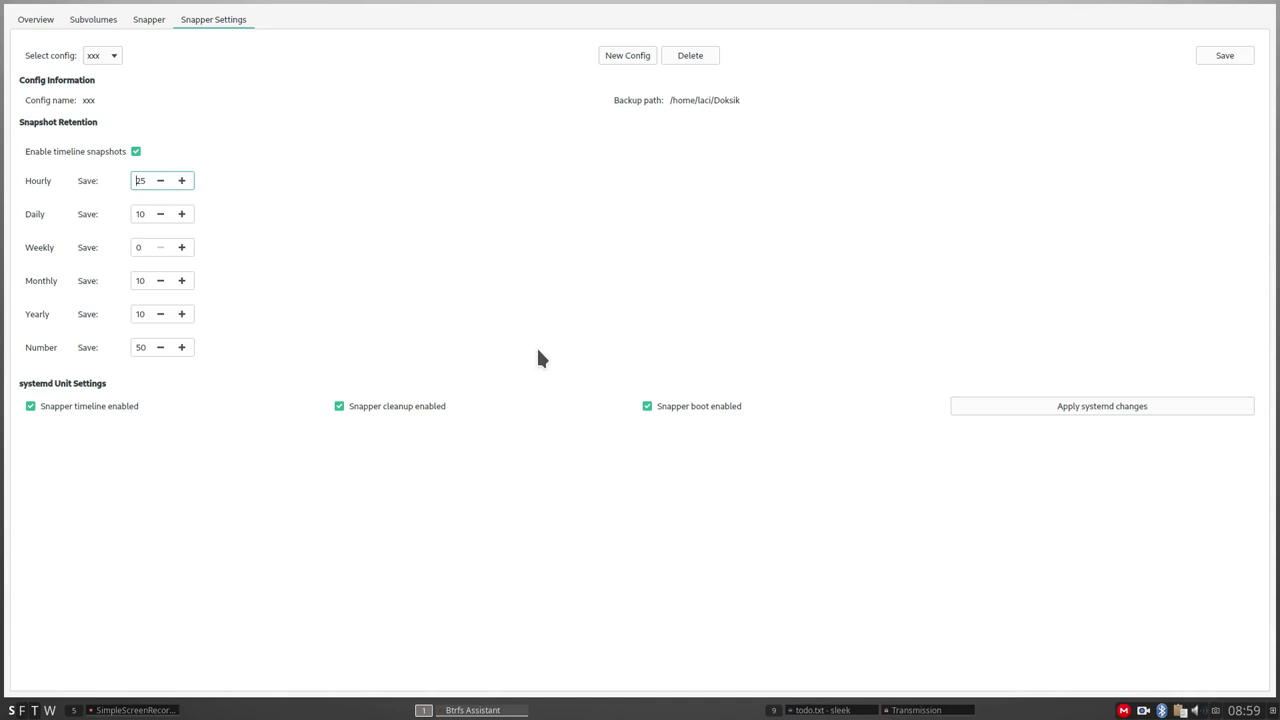
key("Home")
left_click(1224, 56)
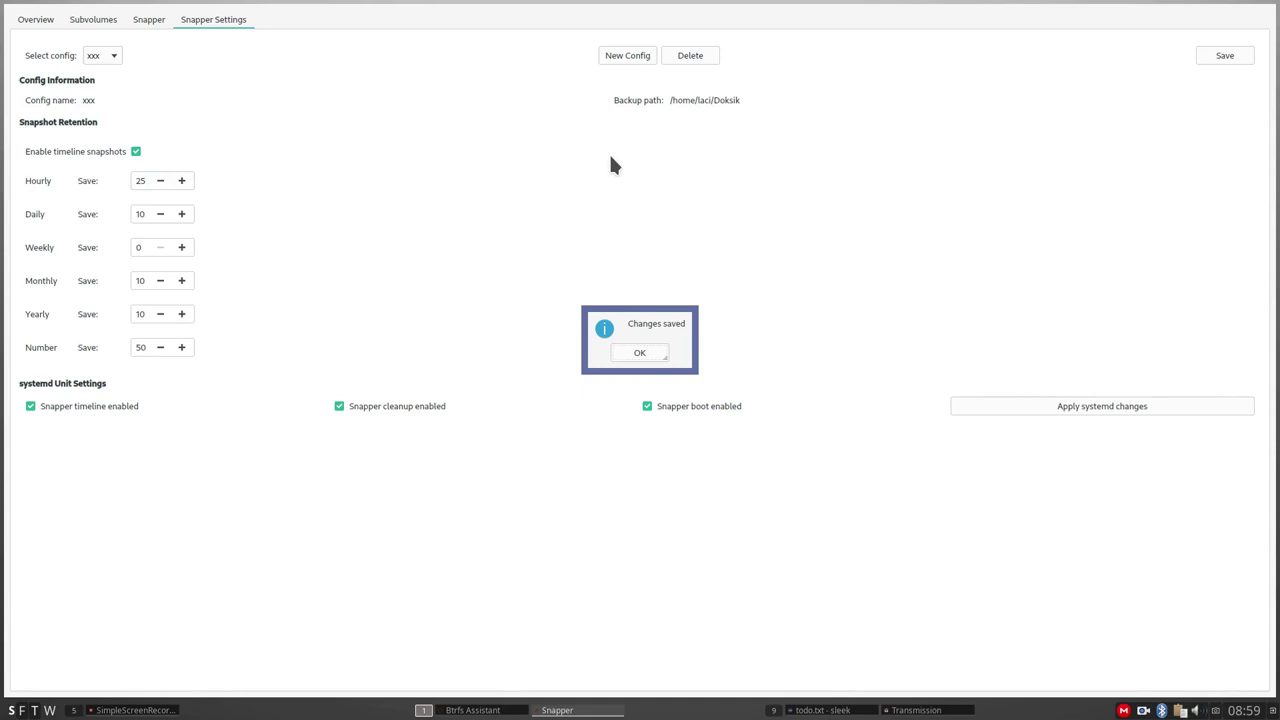
left_click(639, 353)
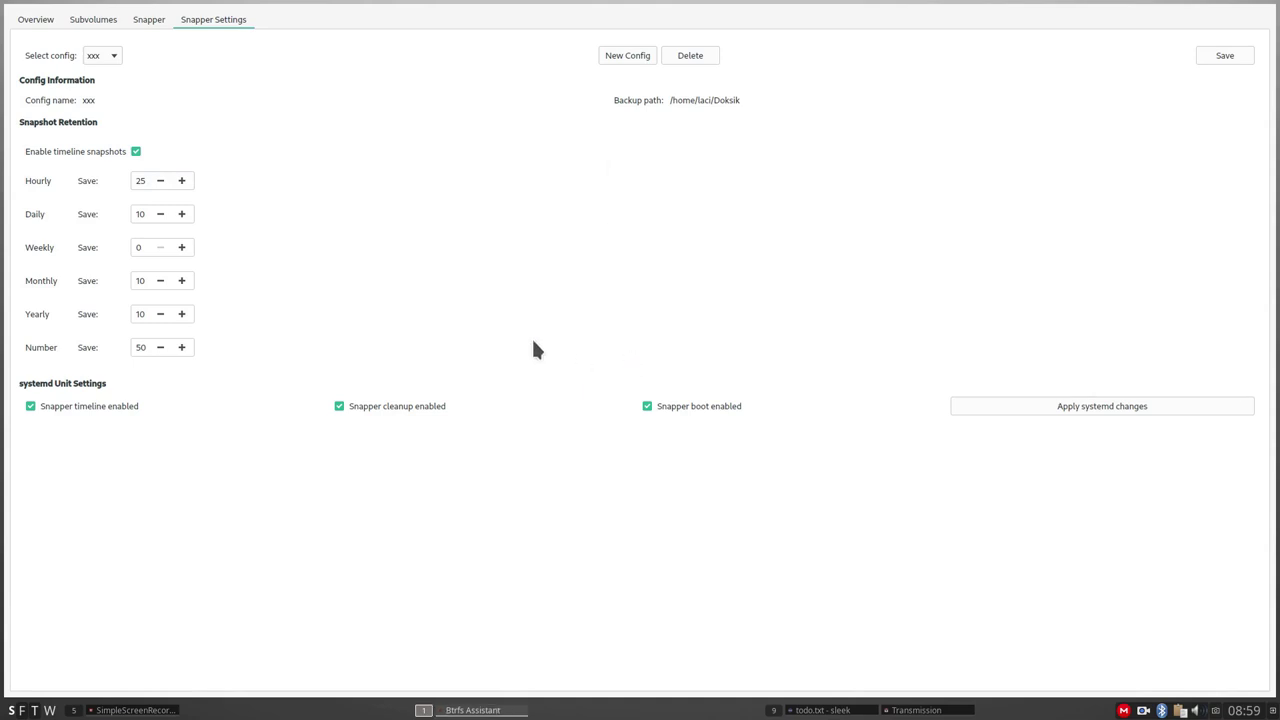